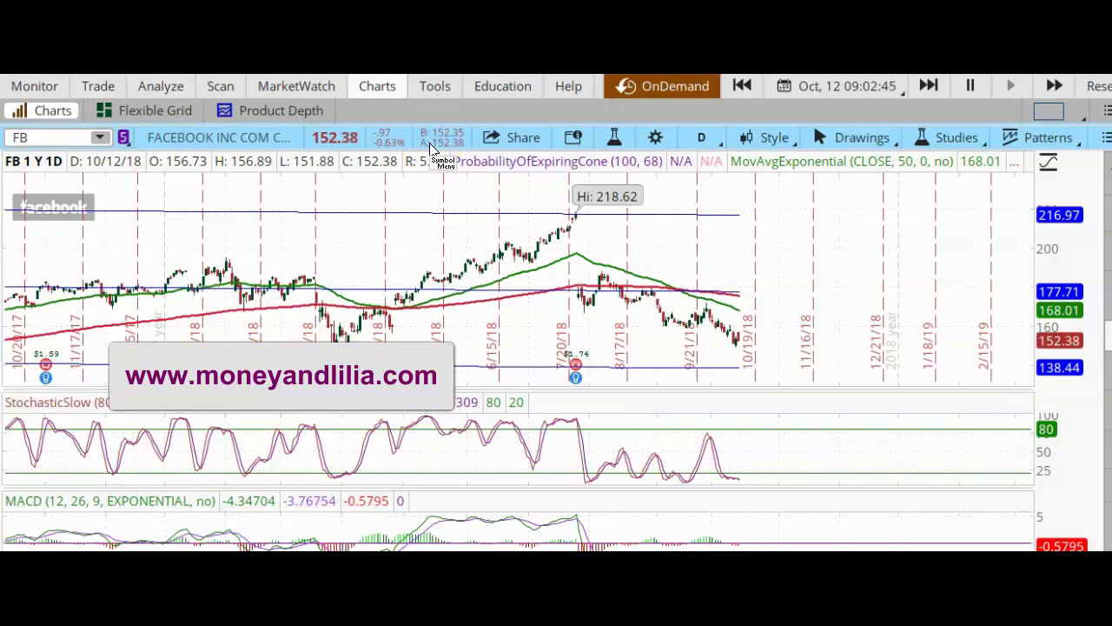
# - Check the FB chart's candle values and stochastic study, then bring up the FB option chain
pyautogui.click(743, 343)
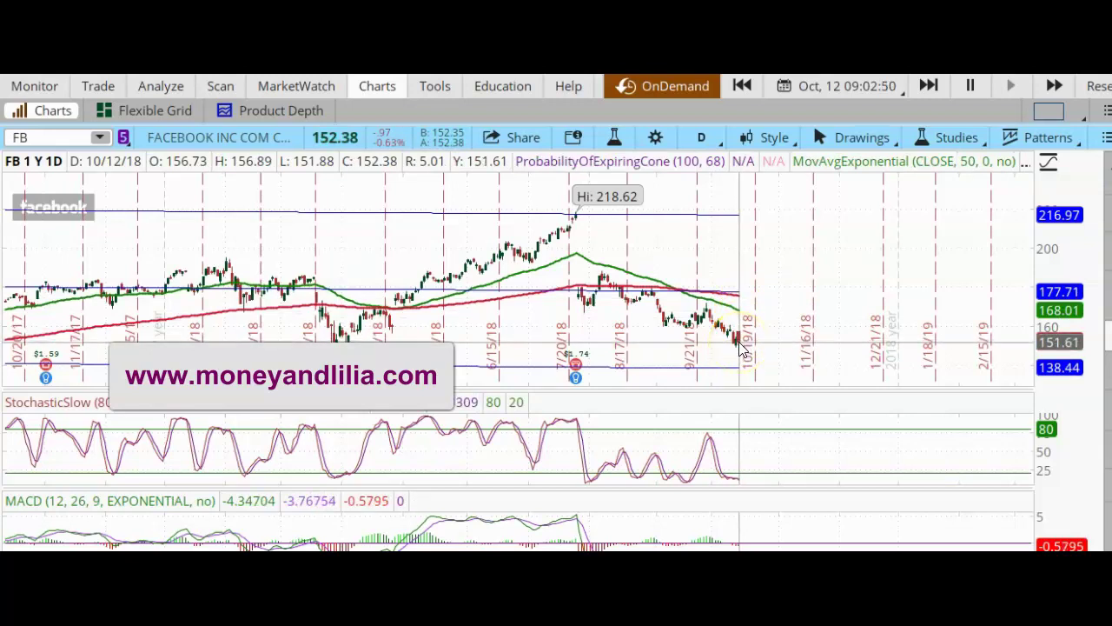
pyautogui.click(739, 345)
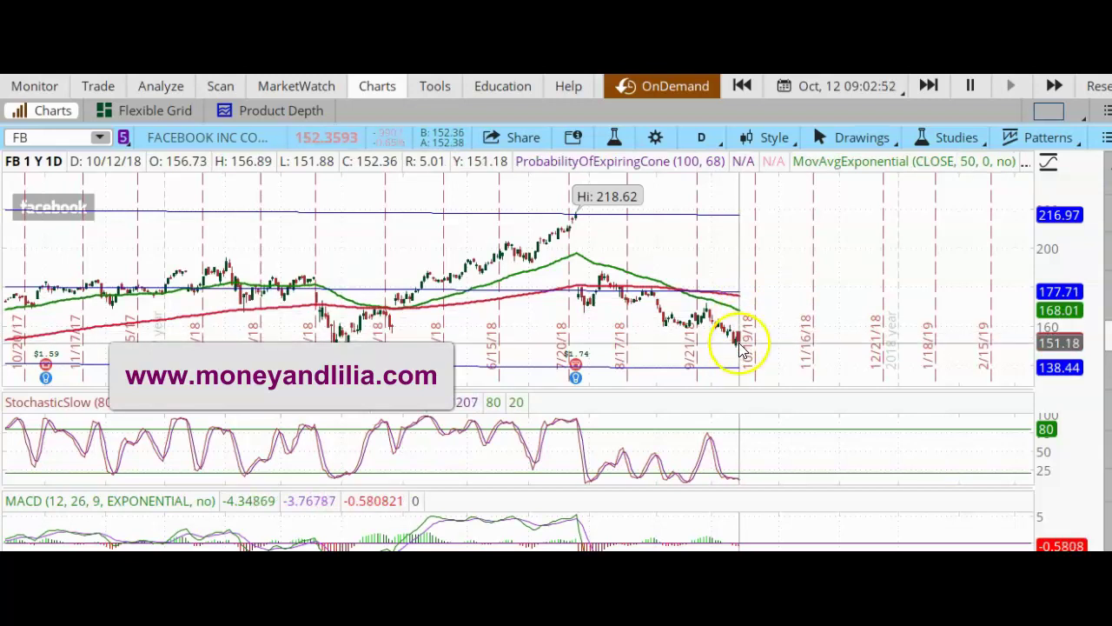
pyautogui.click(743, 464)
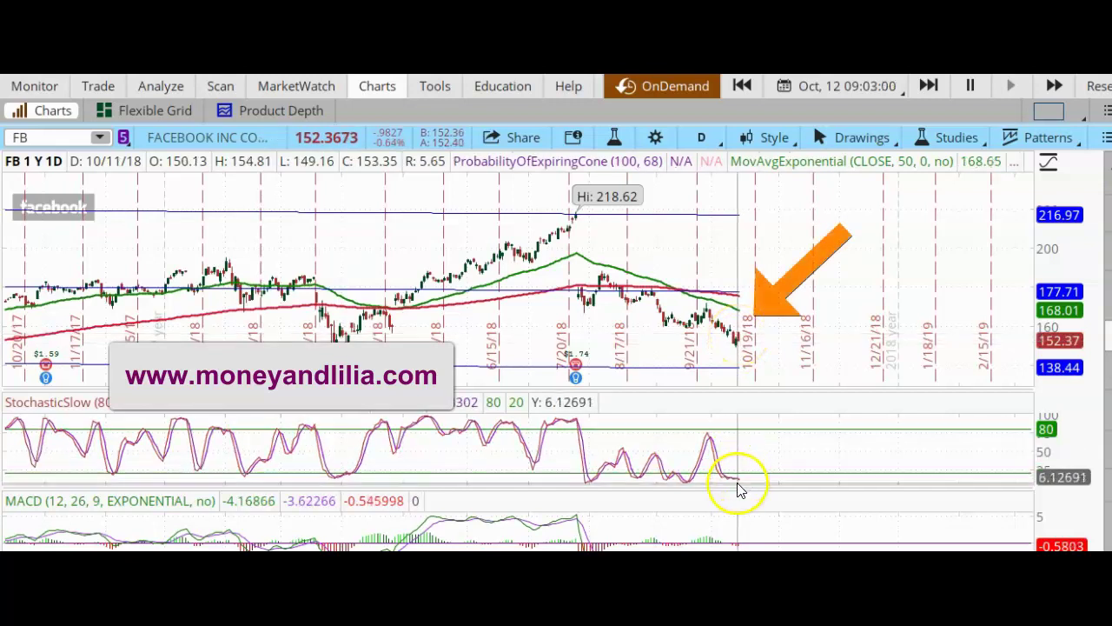
pyautogui.click(741, 485)
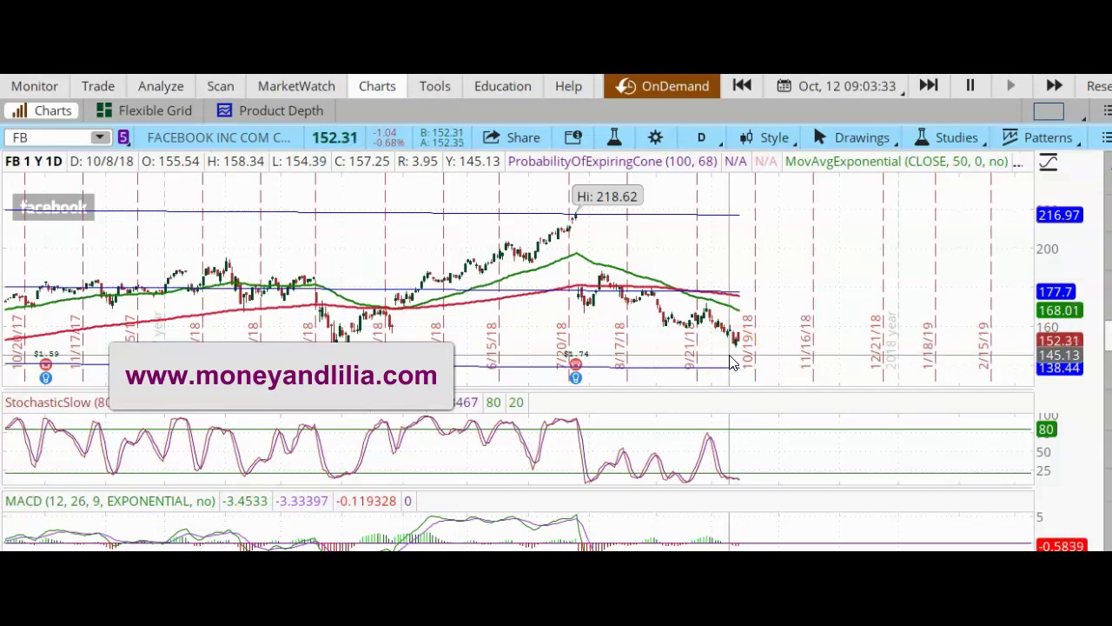
pyautogui.click(739, 358)
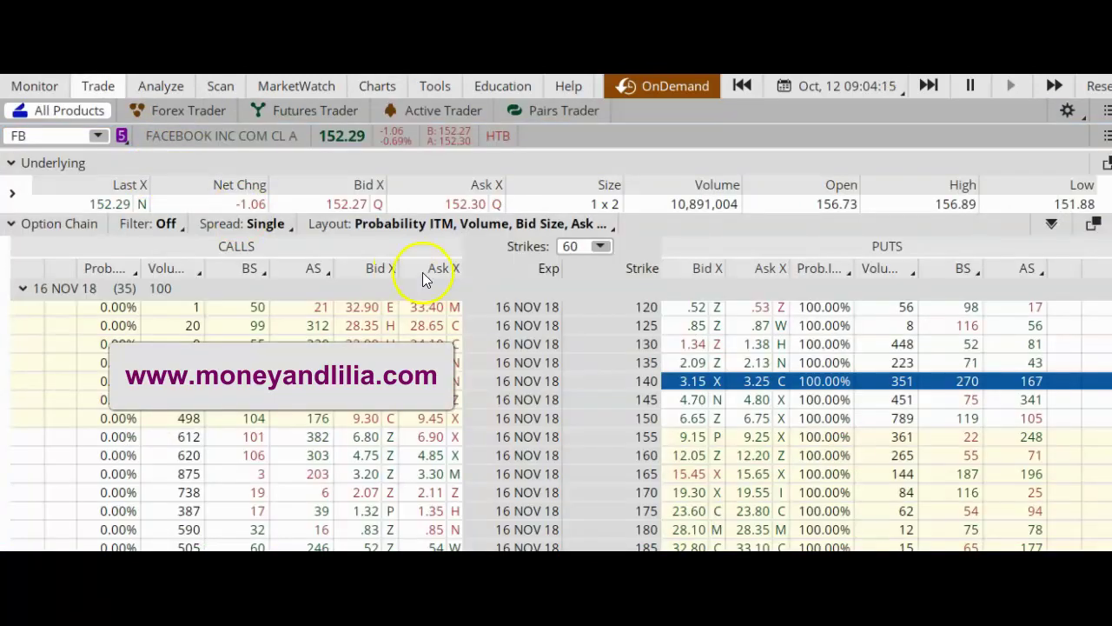
pyautogui.click(527, 220)
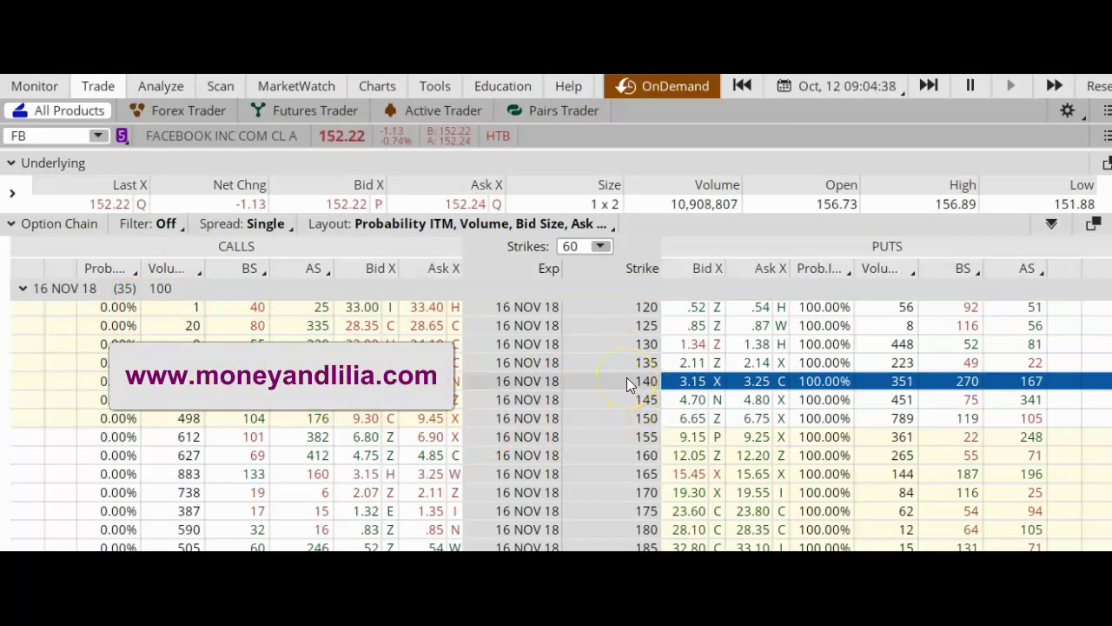
pyautogui.click(76, 218)
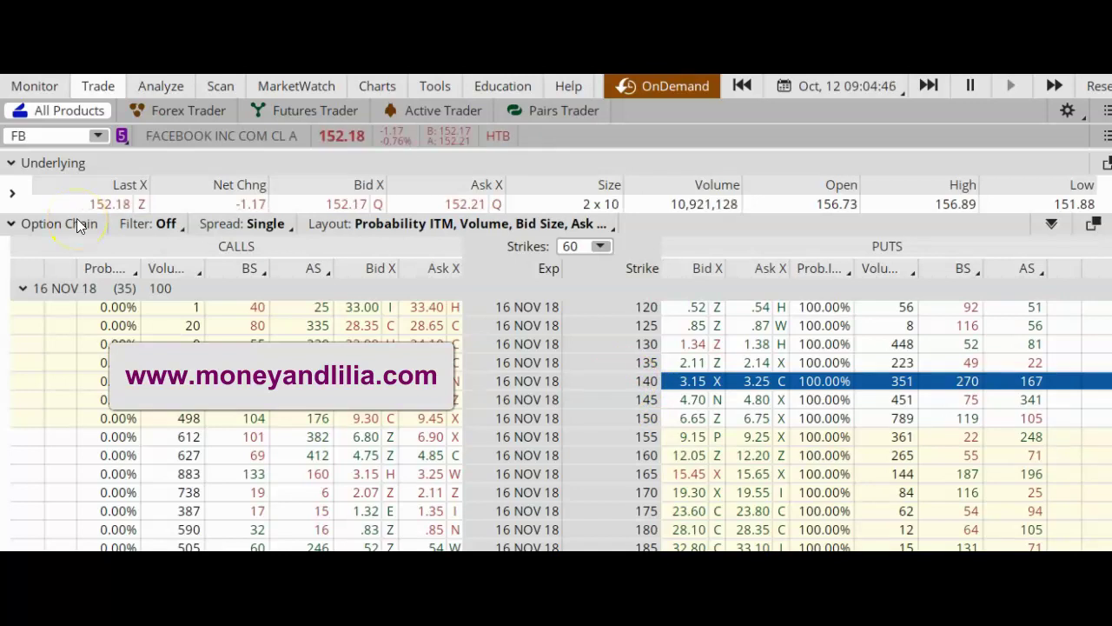
pyautogui.click(83, 172)
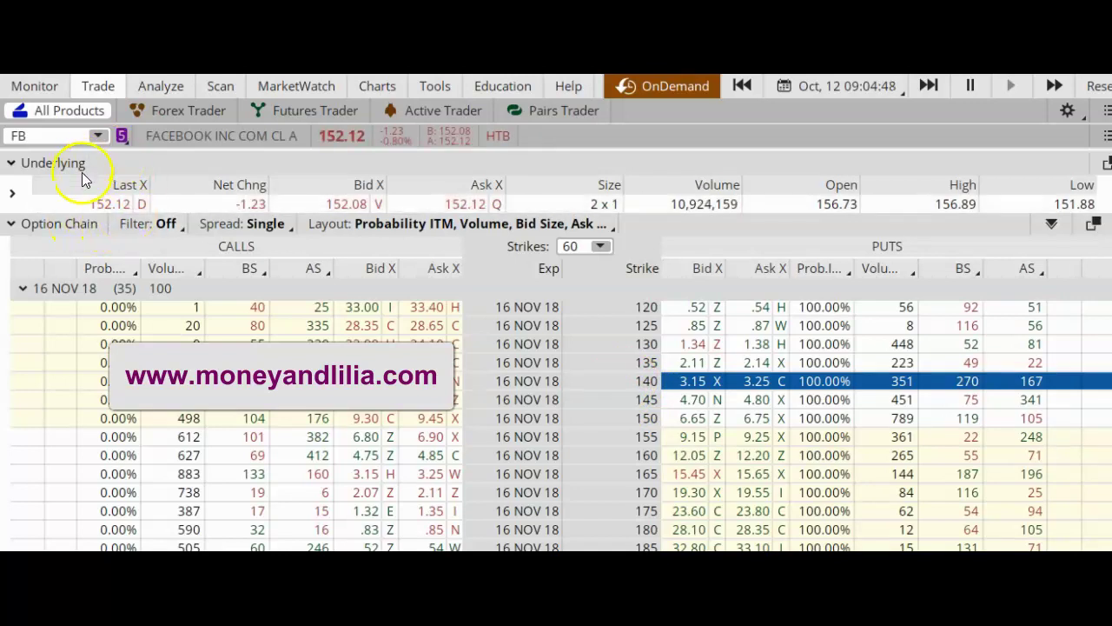
pyautogui.click(108, 227)
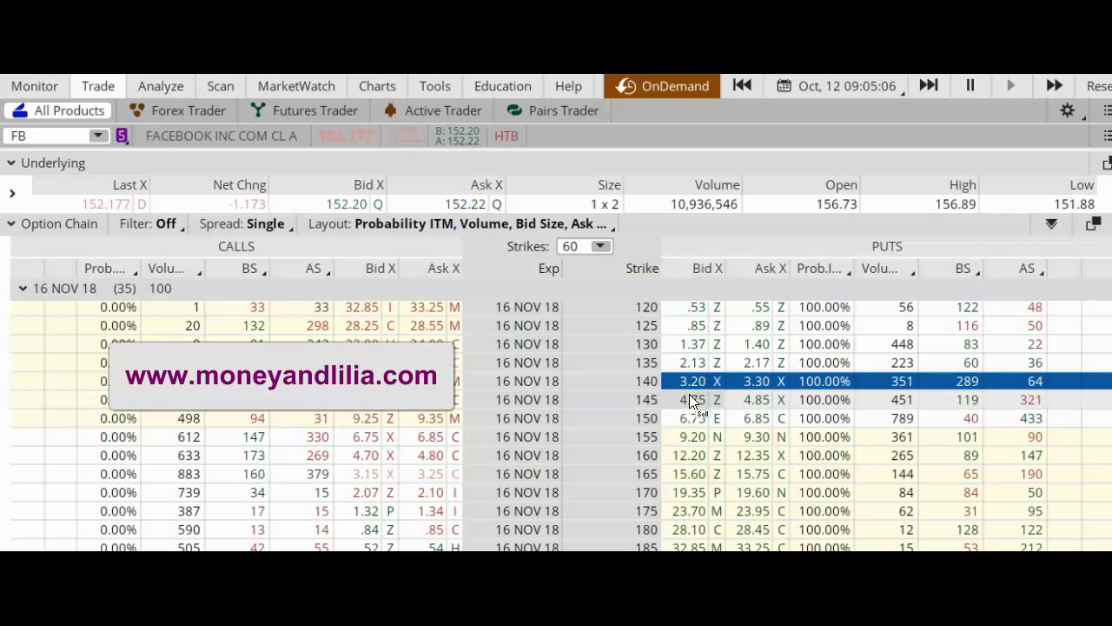
pyautogui.click(693, 398)
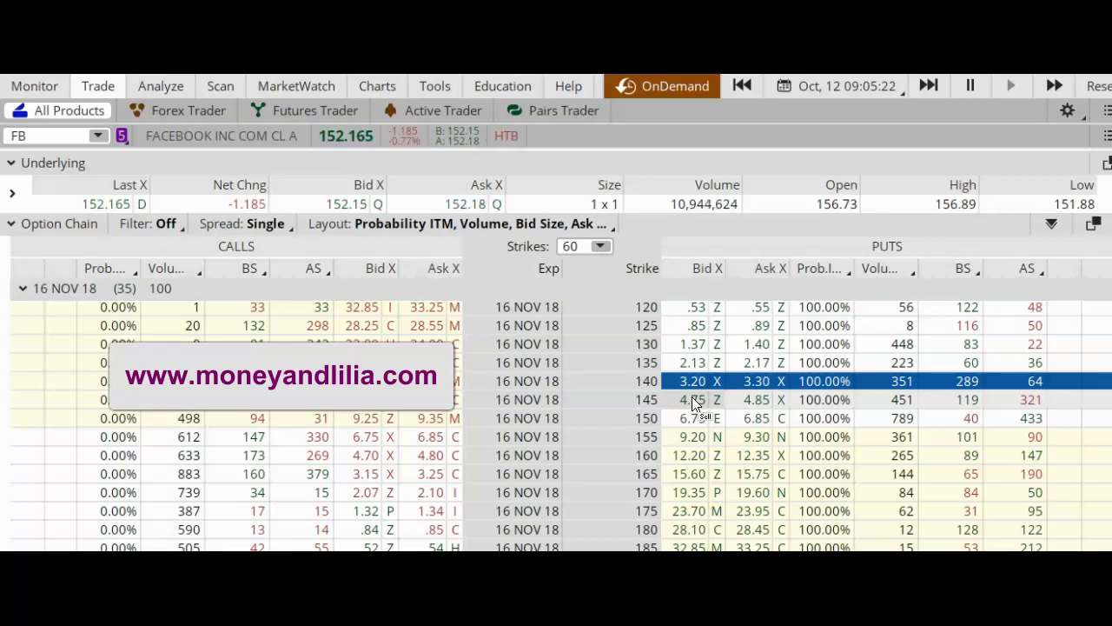
pyautogui.click(509, 398)
pyautogui.click(704, 398)
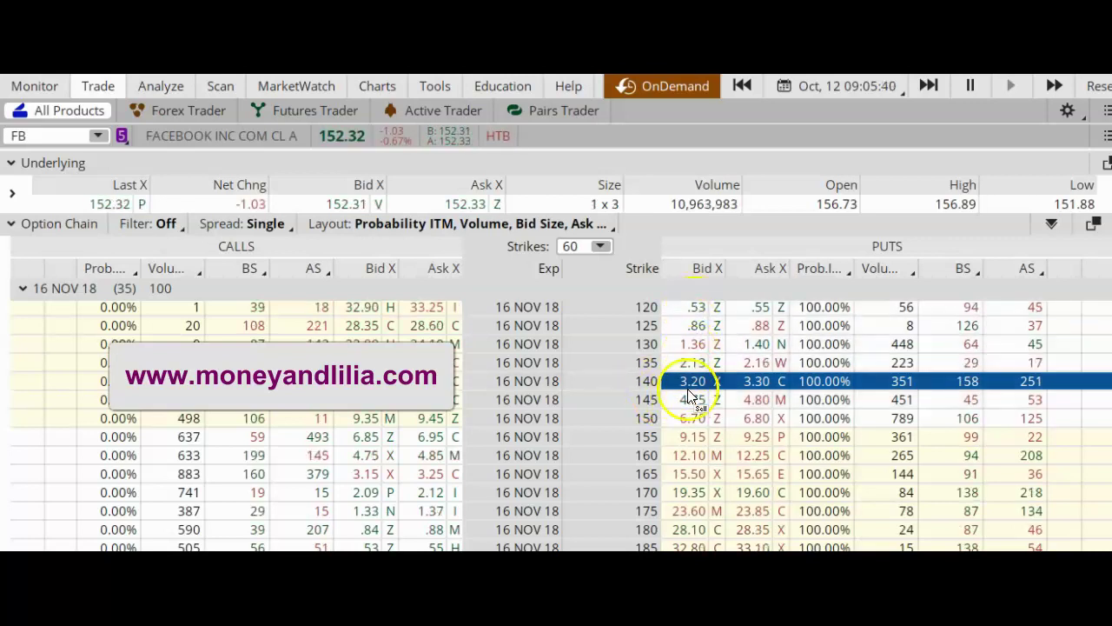
# - Start a SELL order for one FB 16 NOV 18 140 put from its bid
pyautogui.click(690, 379)
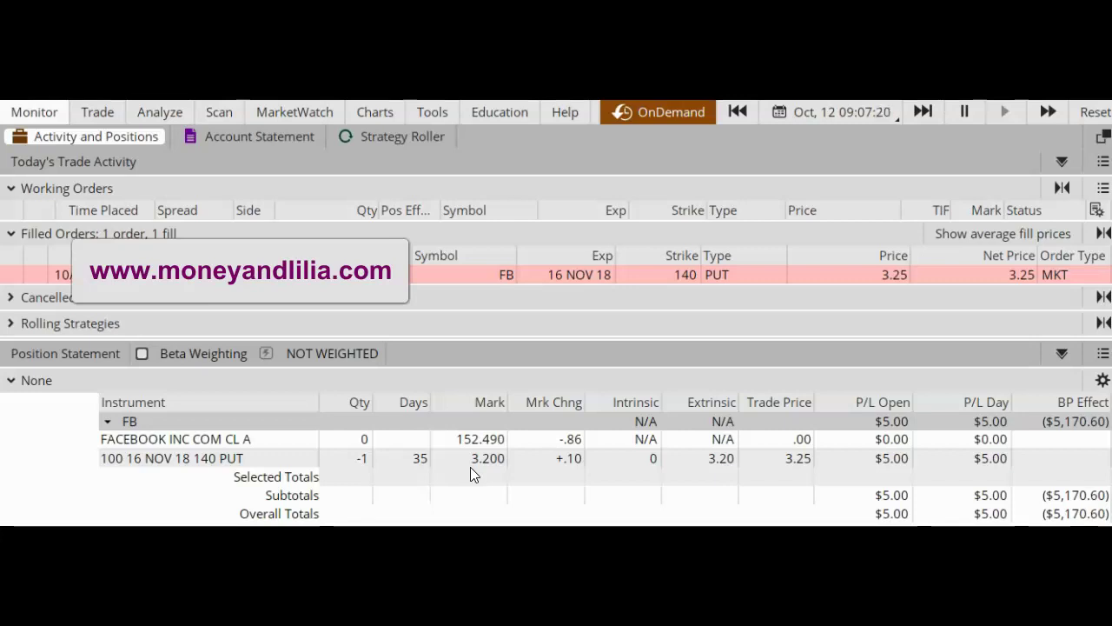
# - Advance the OnDemand replay to expiration day, November 16
pyautogui.click(180, 478)
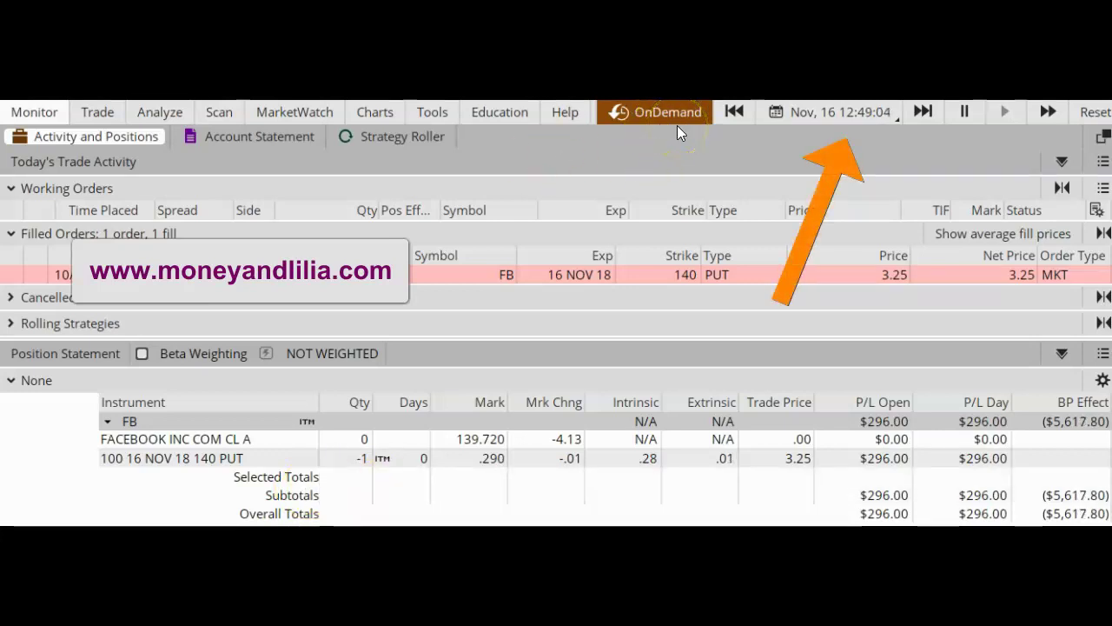
pyautogui.click(801, 122)
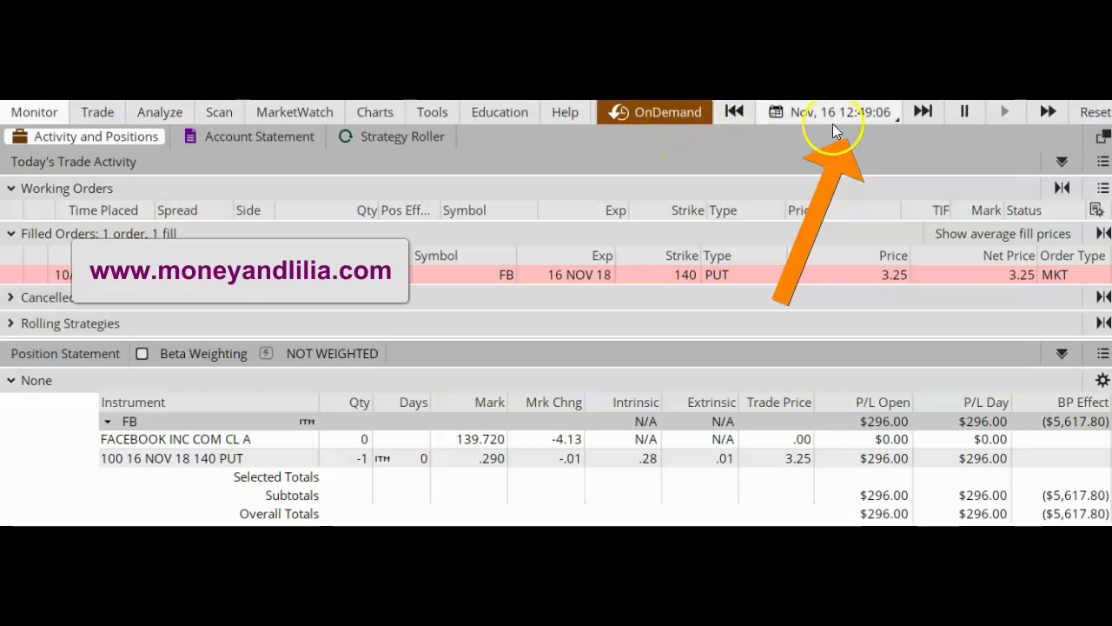
pyautogui.click(502, 439)
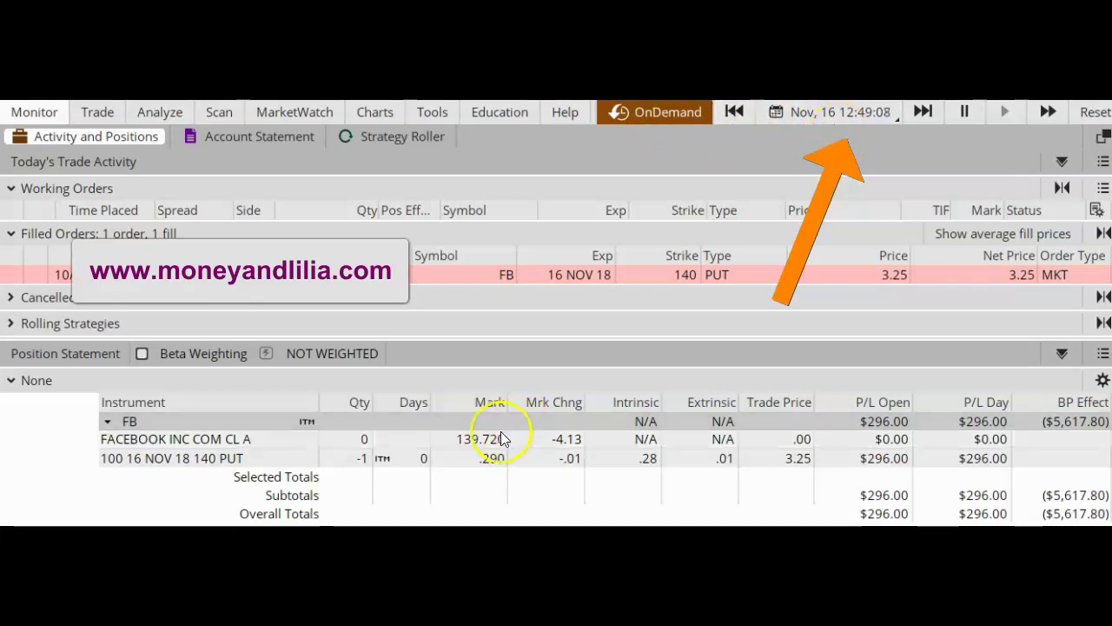
pyautogui.click(217, 473)
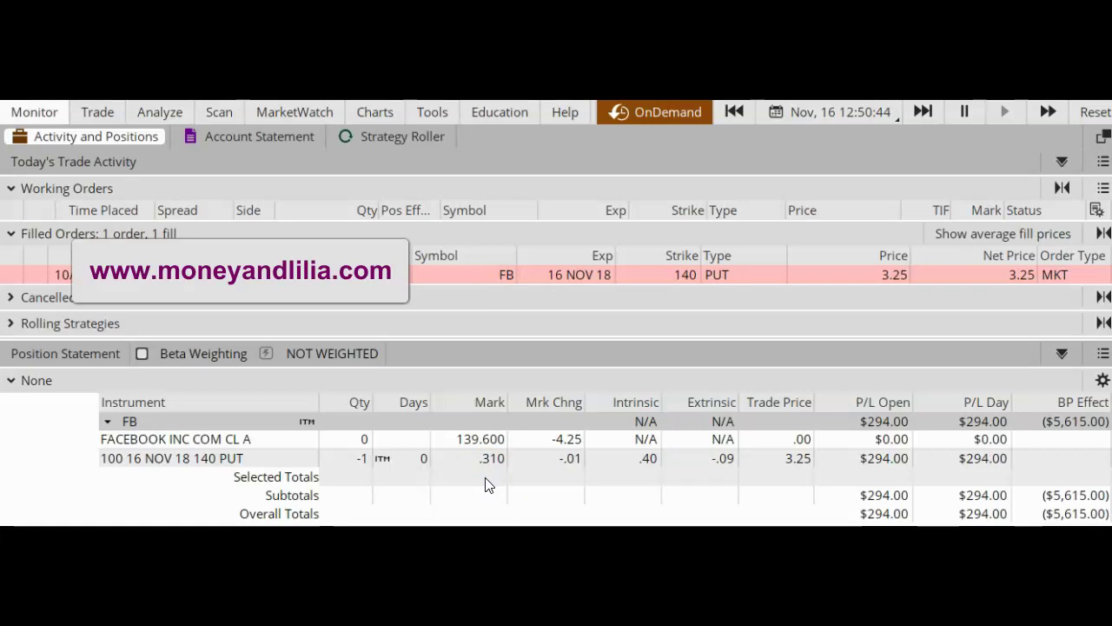
pyautogui.click(254, 485)
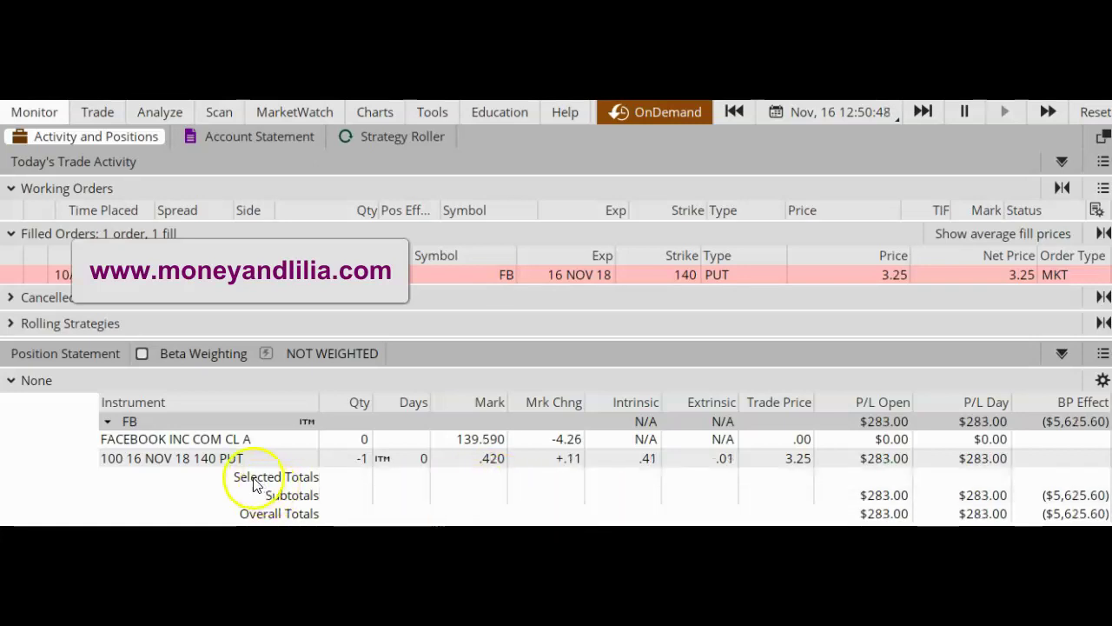
pyautogui.click(486, 491)
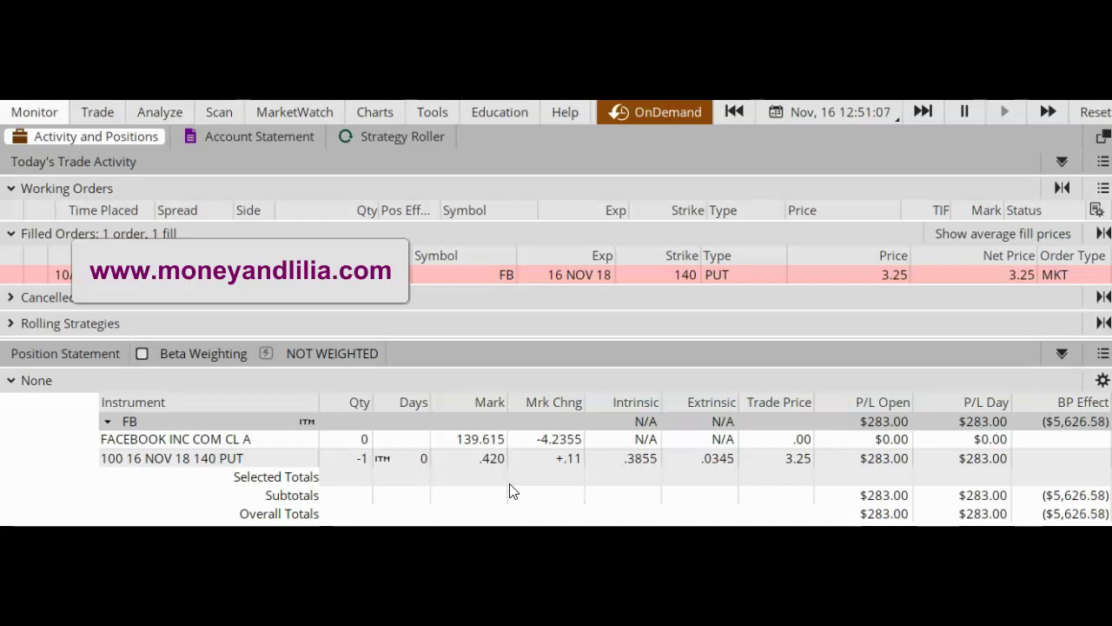
pyautogui.click(298, 484)
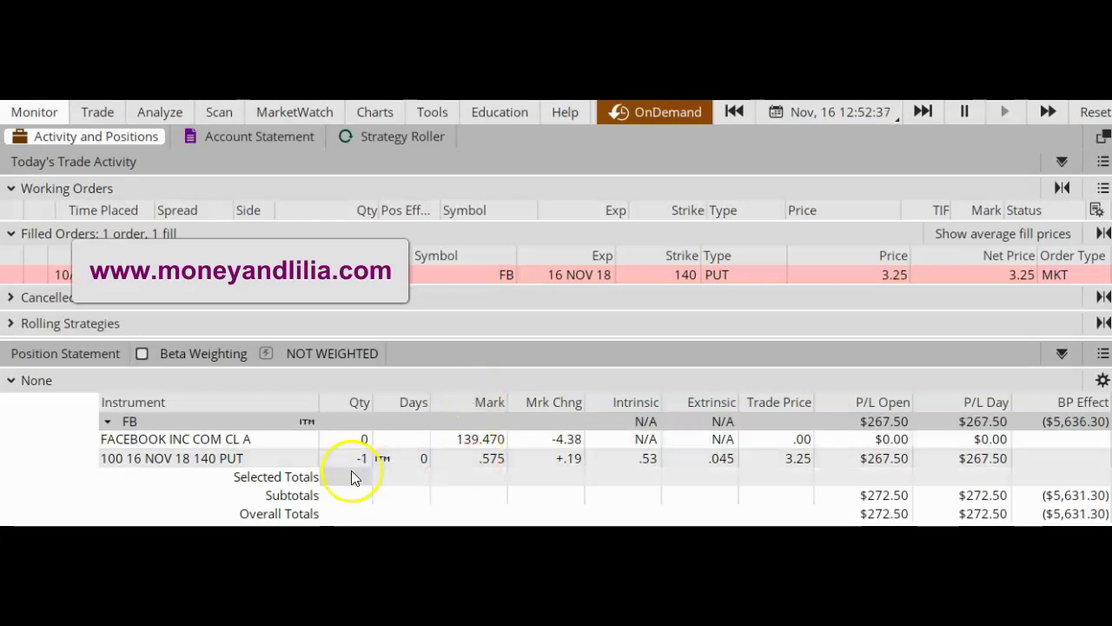
pyautogui.click(700, 474)
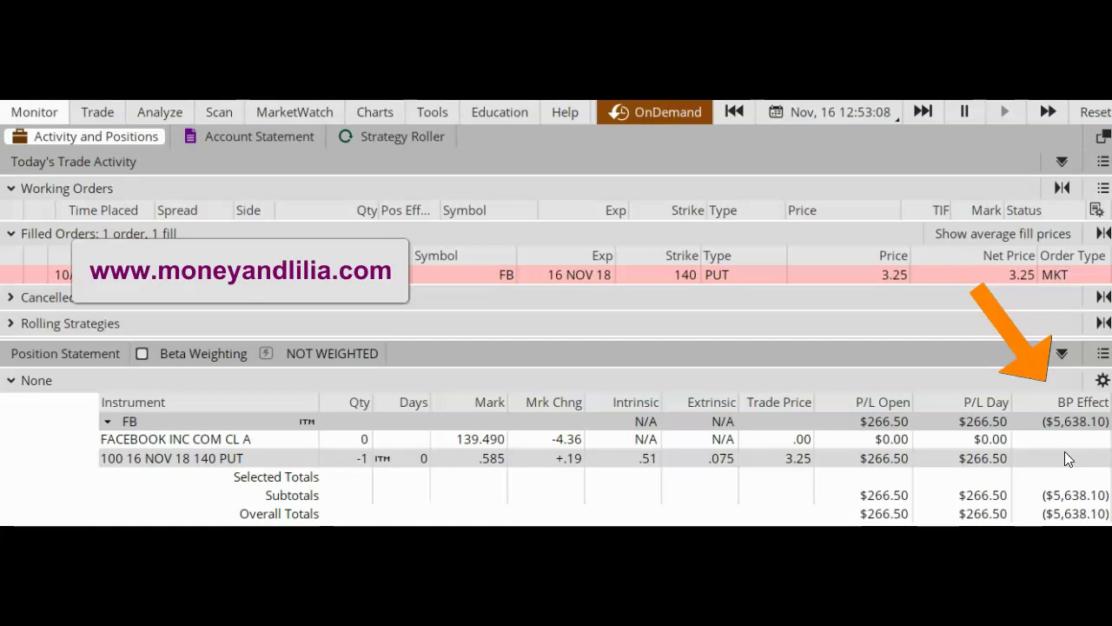
pyautogui.click(1066, 451)
pyautogui.click(1067, 460)
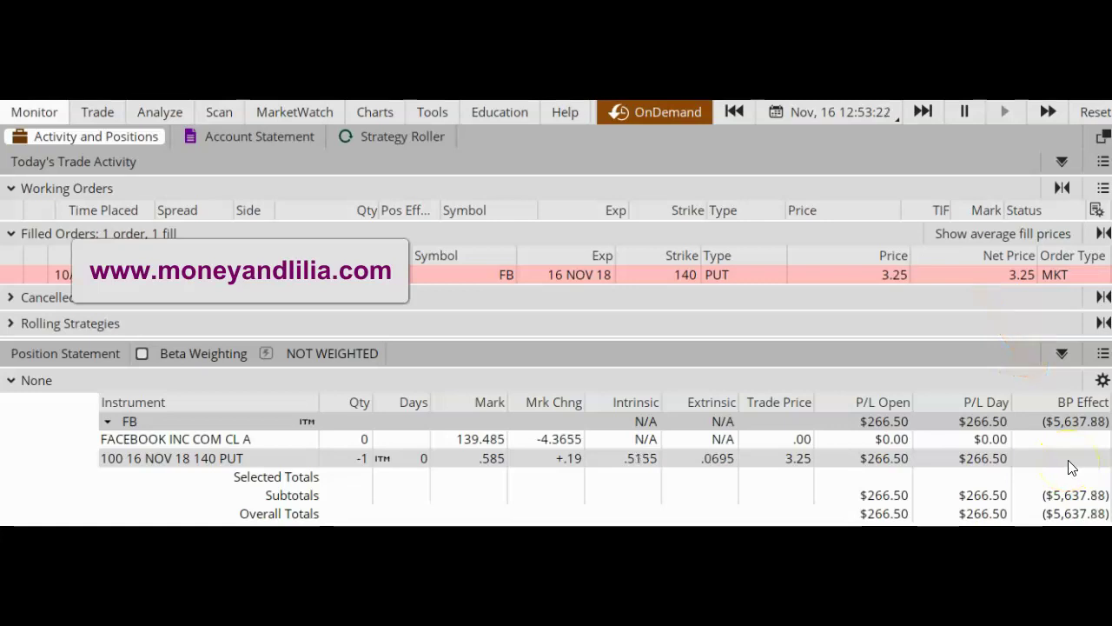
pyautogui.click(1072, 441)
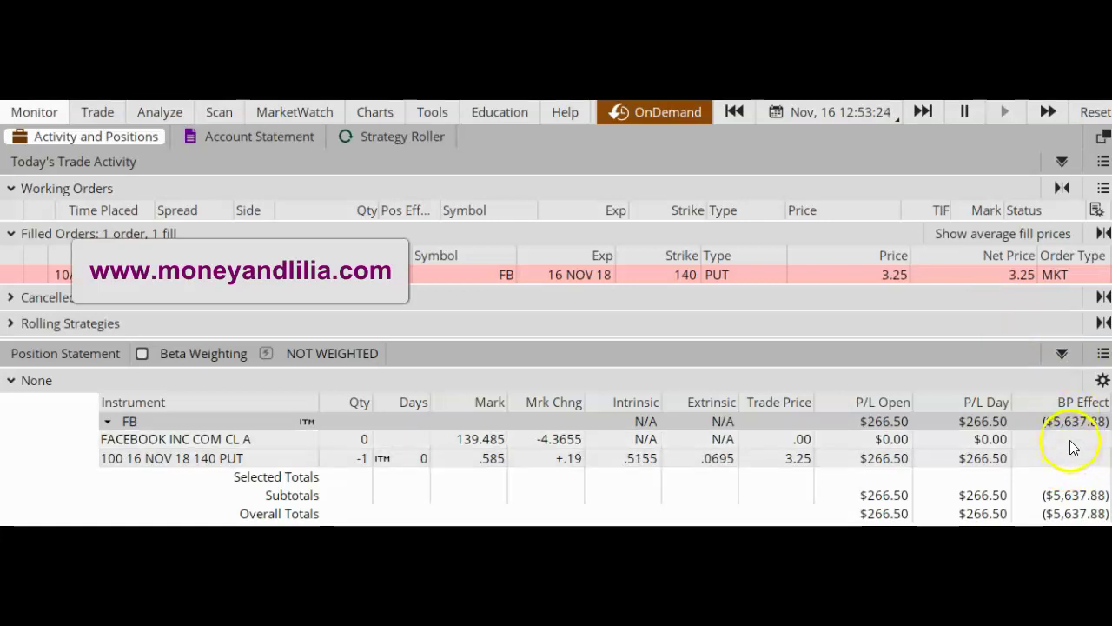
pyautogui.click(427, 497)
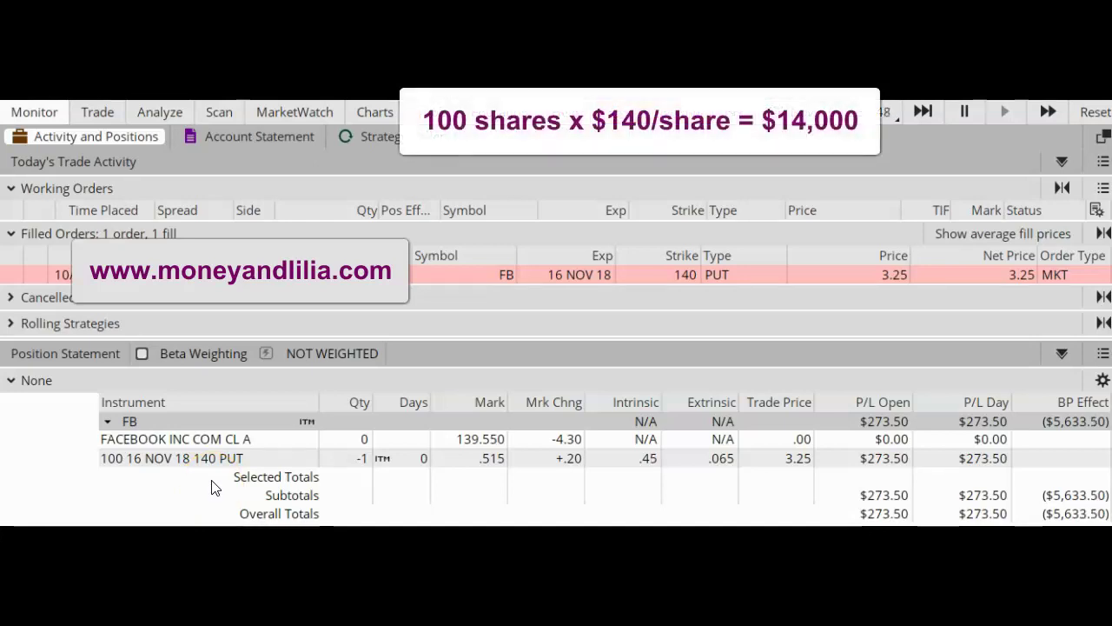
# - Create a closing order: BUY +1 FB 16 NOV 18 140 PUT at .52 limit
pyautogui.click(203, 484)
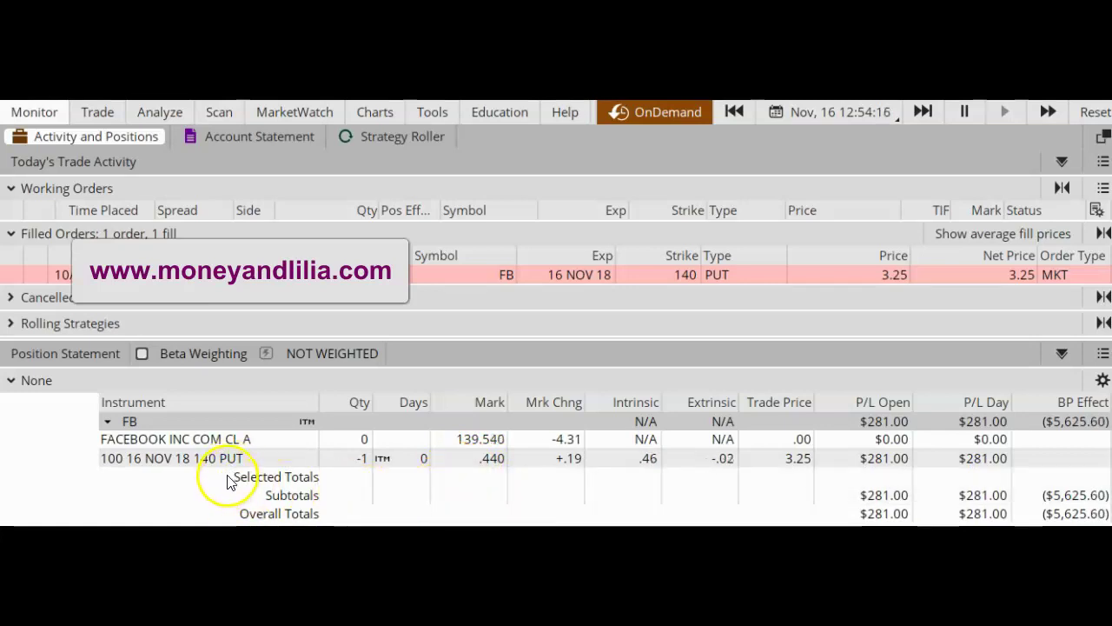
pyautogui.rightClick(247, 458)
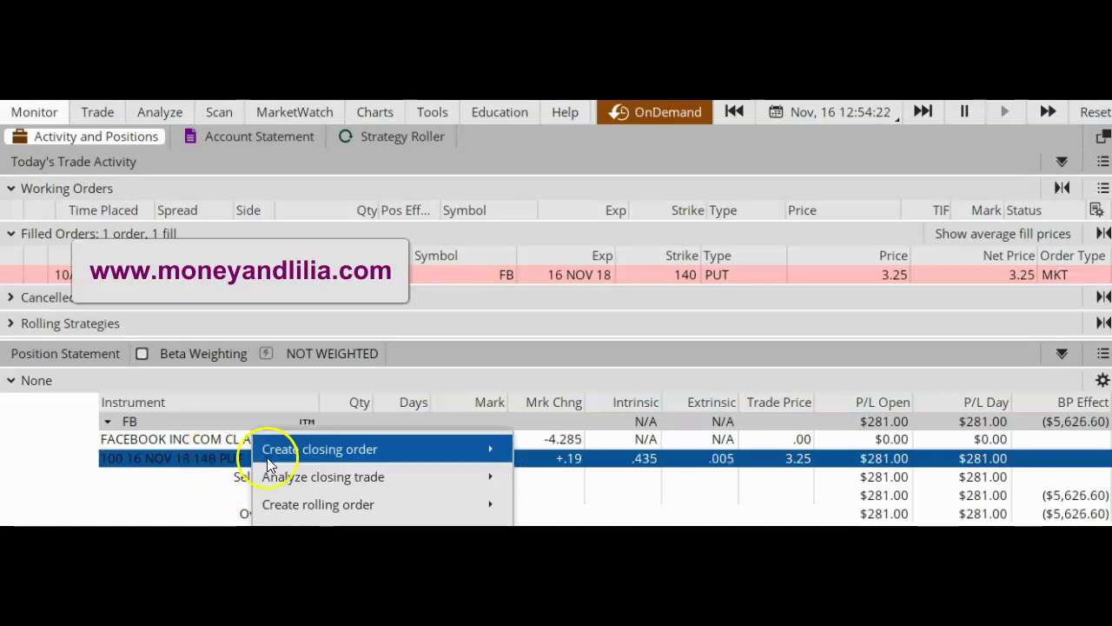
pyautogui.moveTo(300, 450)
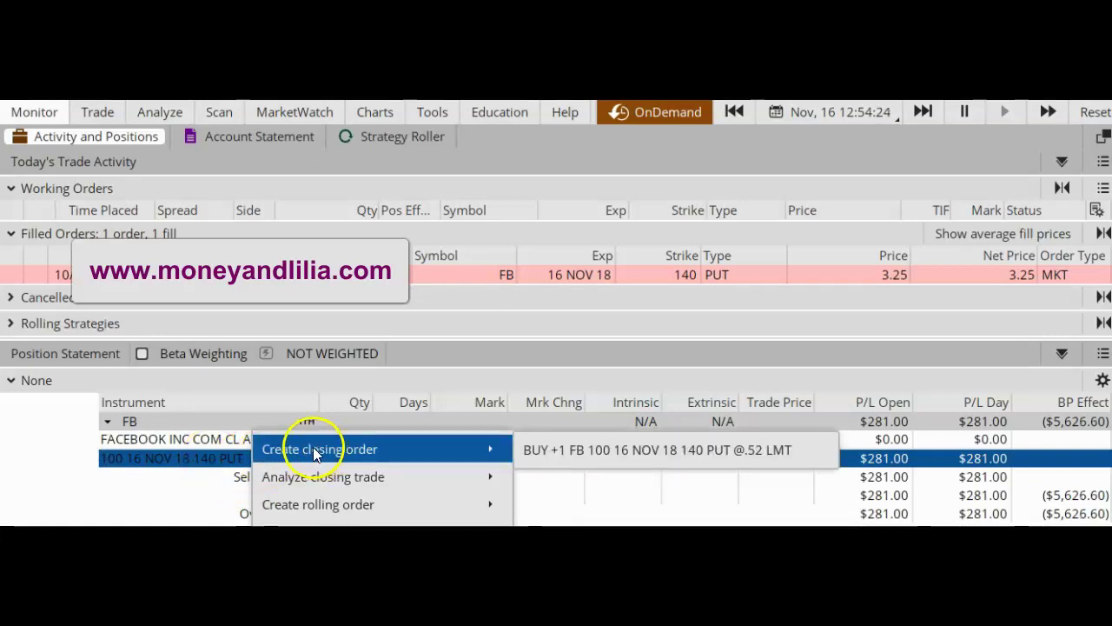
pyautogui.click(562, 449)
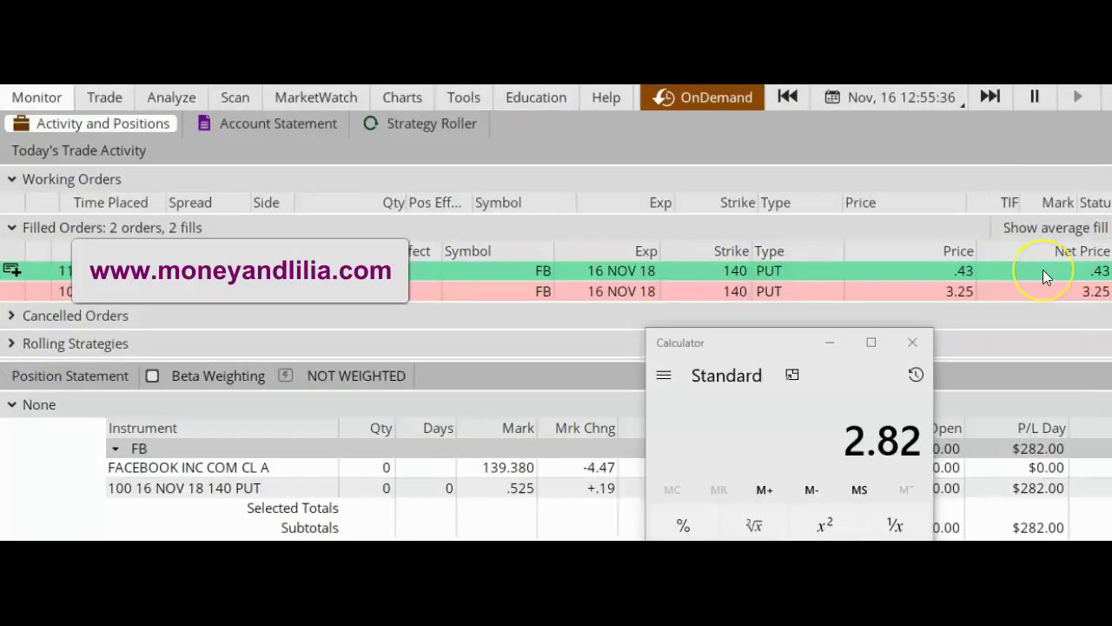
# - Review the filled orders: the original 3.25 sell and the .43 closing buy
pyautogui.click(998, 290)
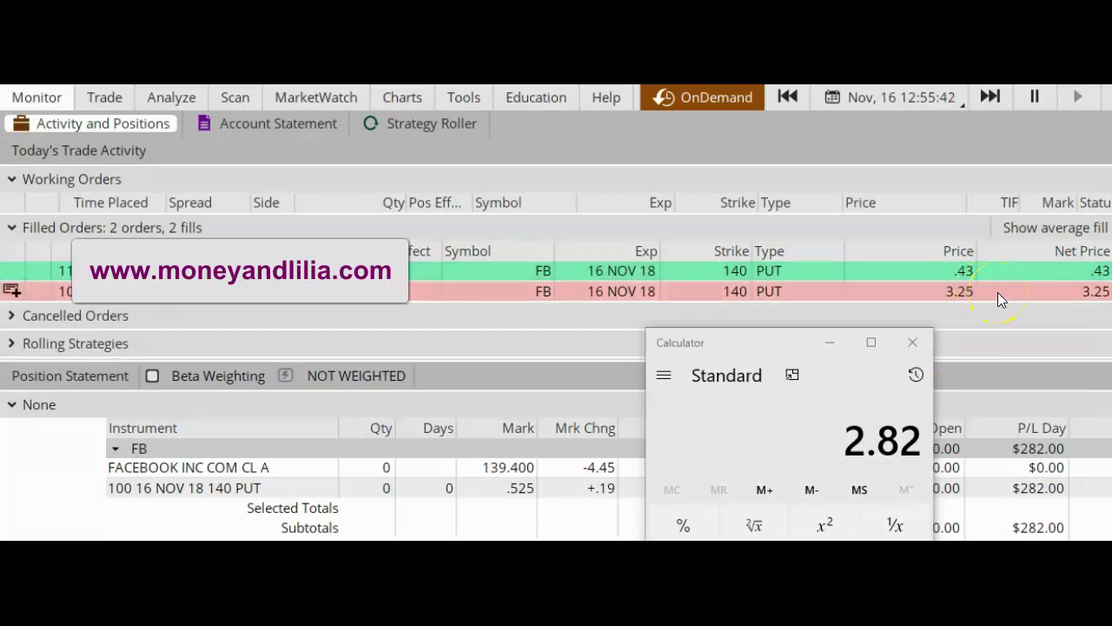
pyautogui.click(1001, 271)
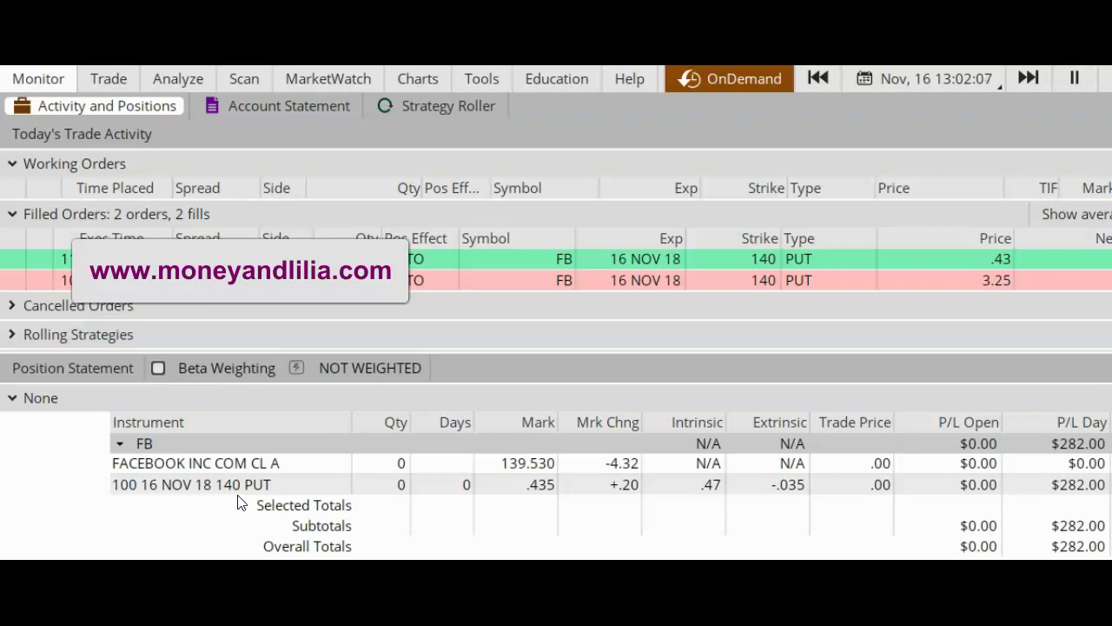
pyautogui.click(651, 340)
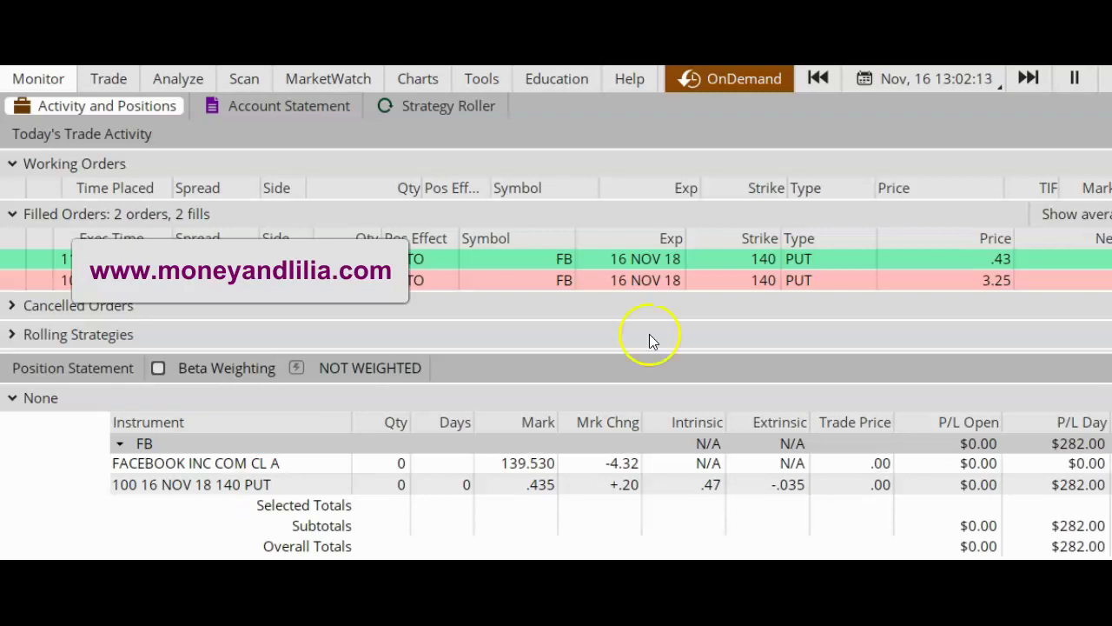